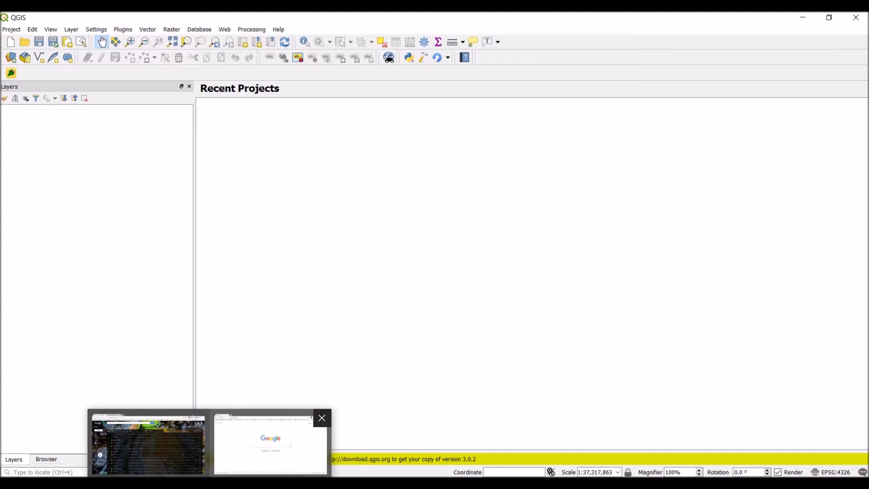
Switch from the empty QGIS window to Chrome showing the Google homepage
left_click(270, 441)
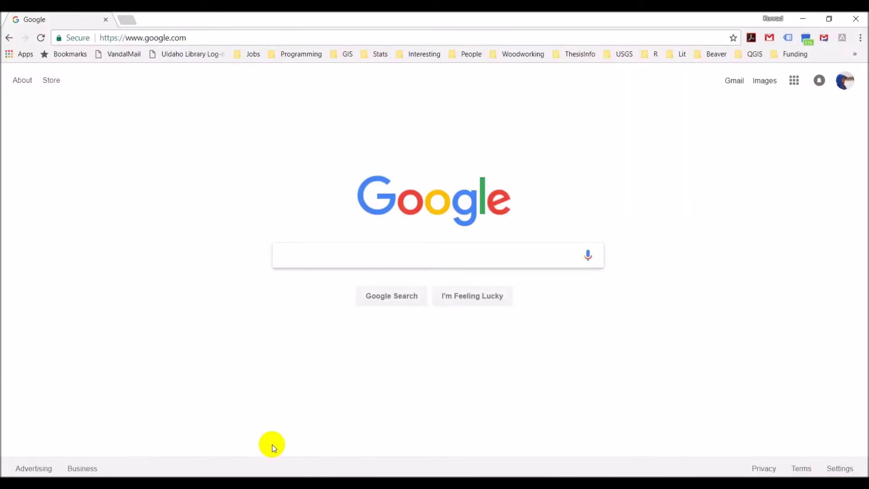
Go to qgis.org and open its Download Now page, returning once before reopening it
left_click(163, 37)
type("qgis")
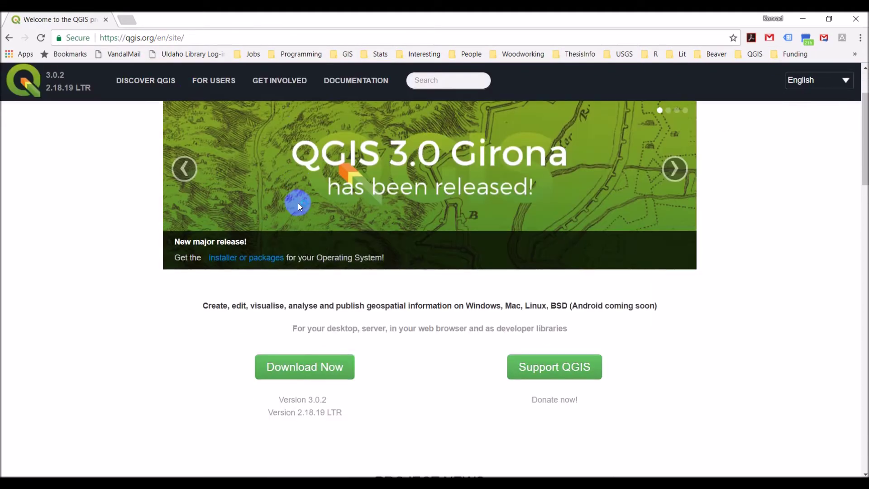
scroll(142, 141, "up", 1)
scroll(271, 286, "down", 1)
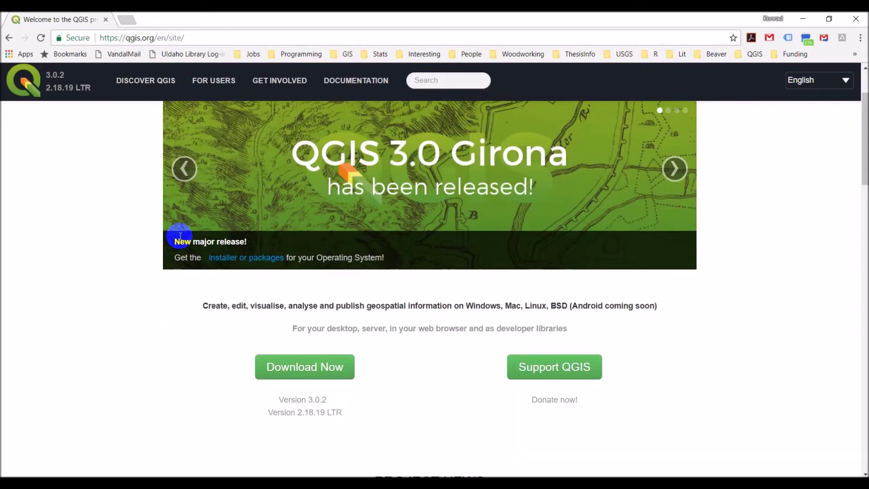
left_click(289, 364)
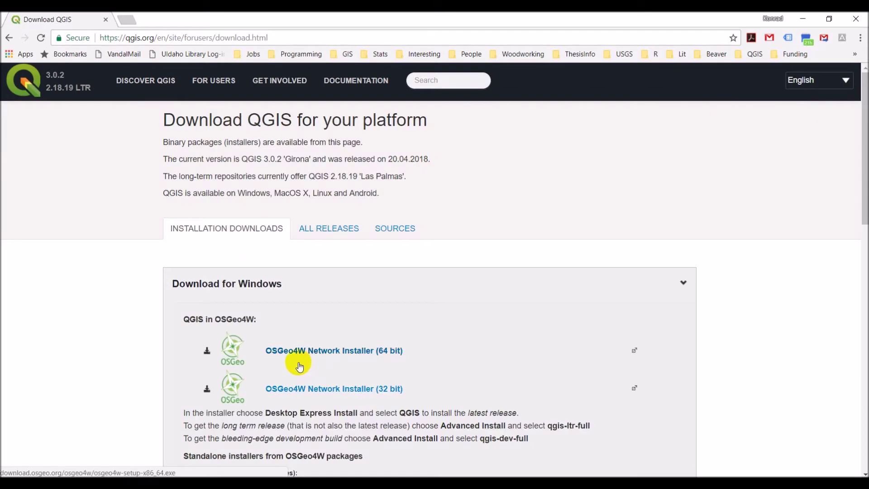
scroll(299, 367, "down", 5)
scroll(290, 355, "up", 1)
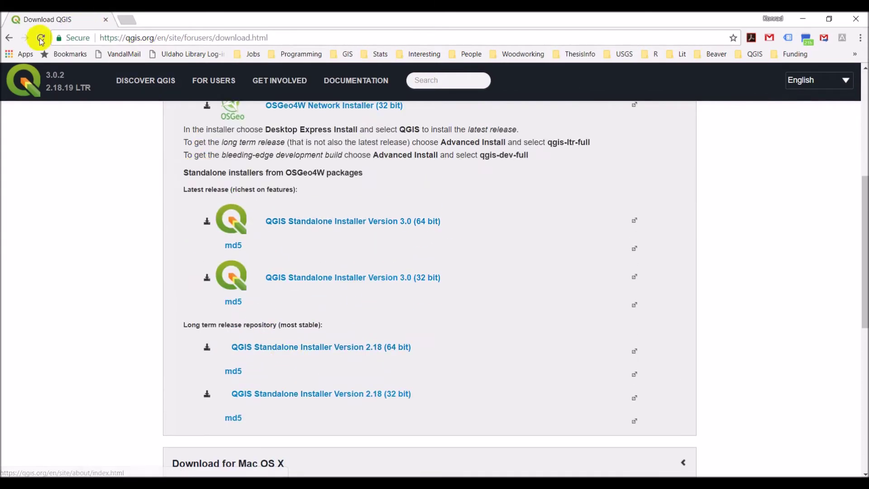
left_click(10, 38)
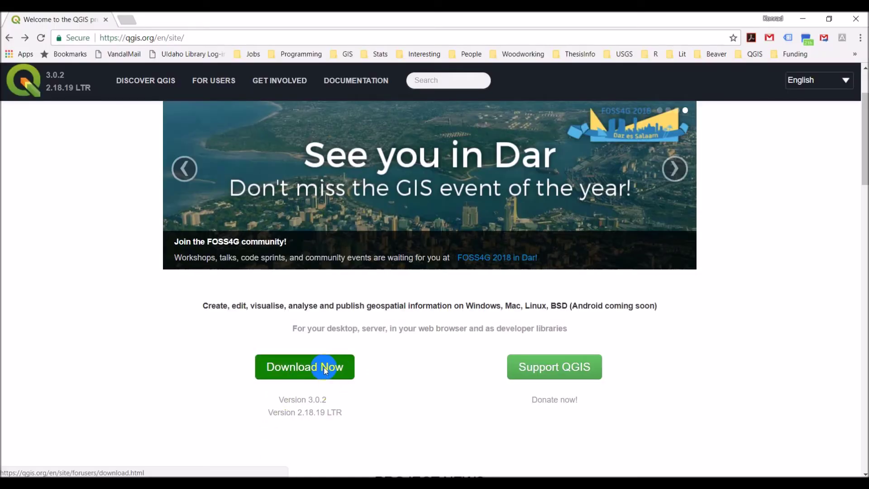
left_click(323, 367)
scroll(356, 353, "down", 4)
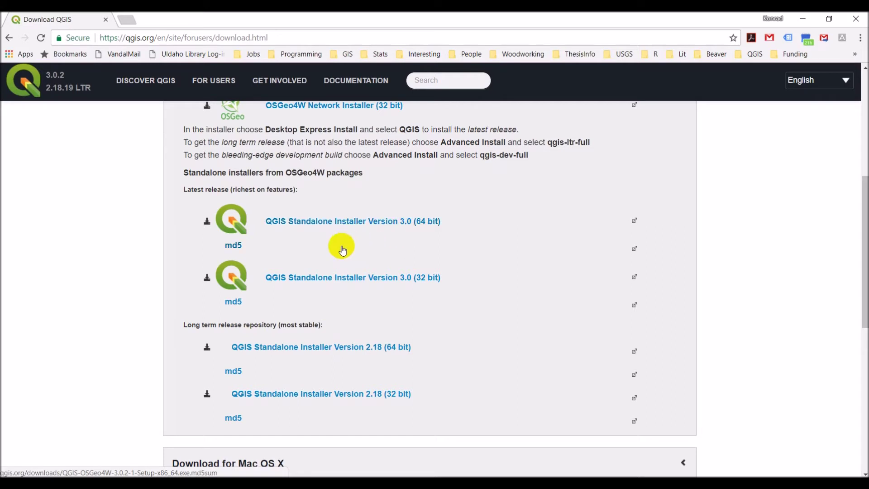
scroll(342, 253, "up", 2)
scroll(341, 253, "up", 1)
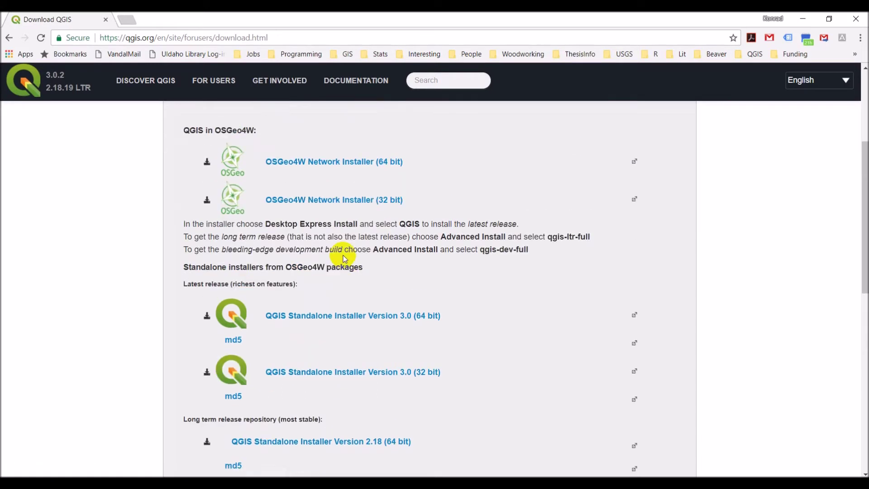
scroll(343, 257, "up", 2)
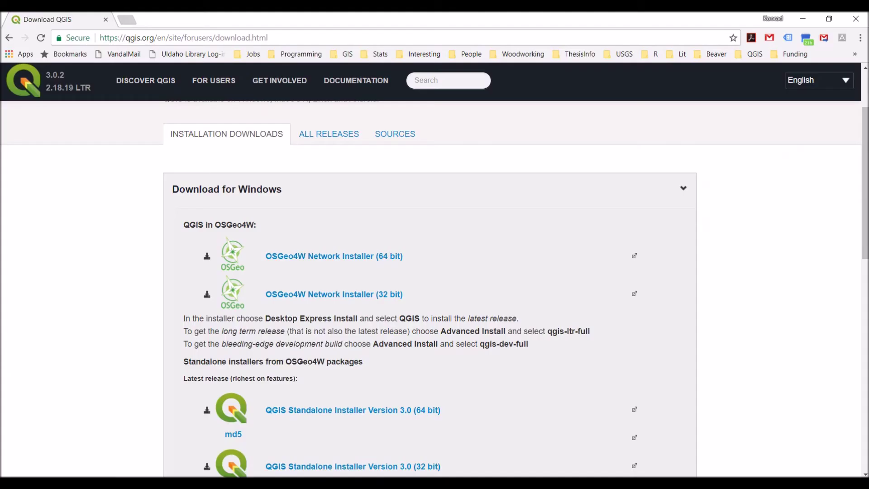
Search 'inkscape', open inkscape.org, and go to DOWNLOAD > Download for 0.92.3
left_click(166, 39)
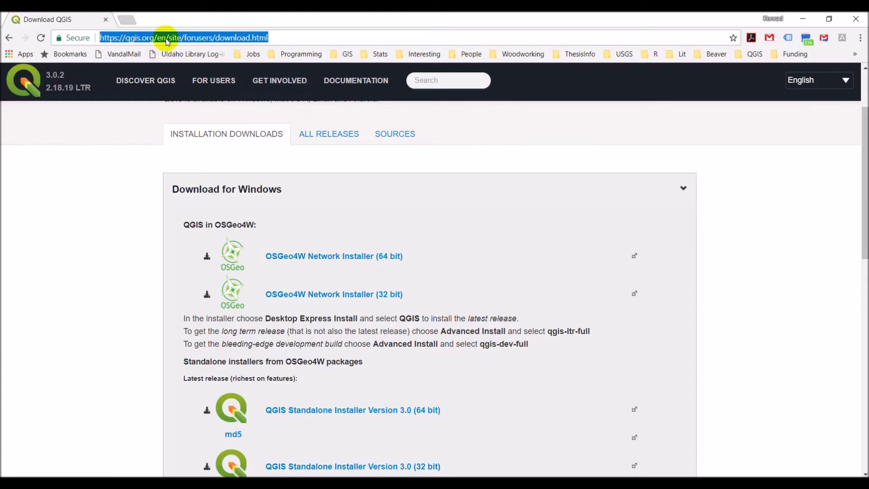
type("inkscape")
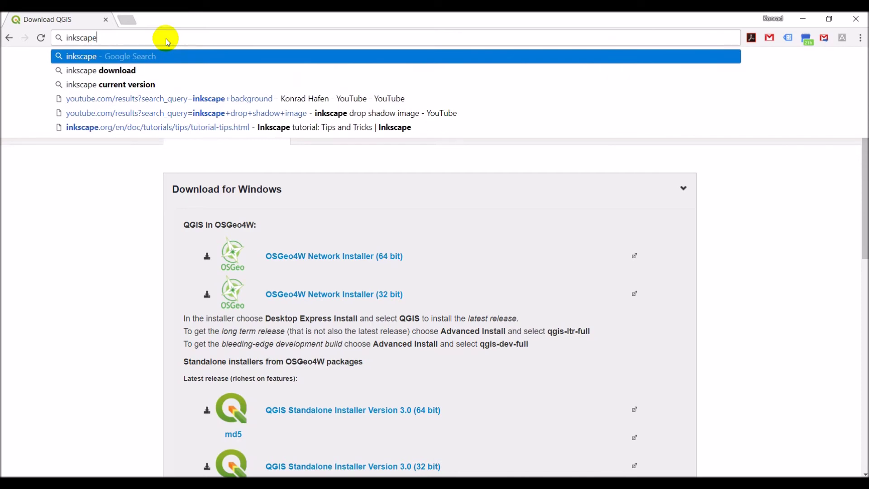
key("Return")
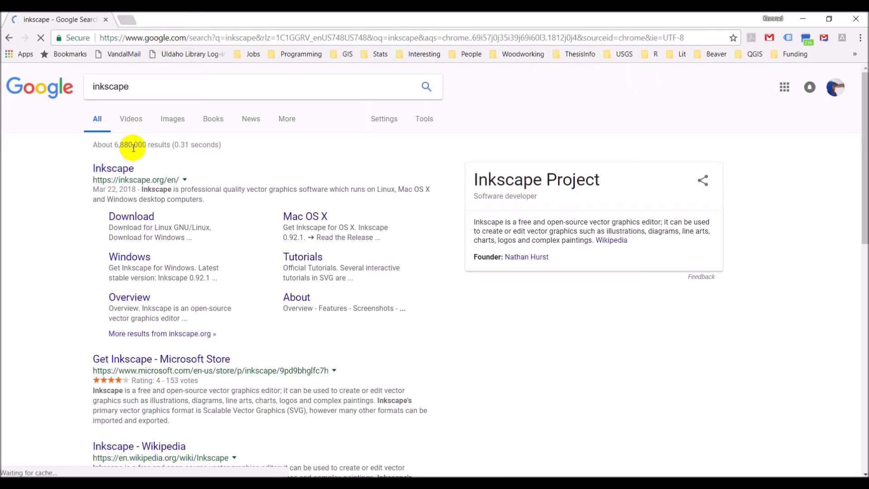
left_click(124, 175)
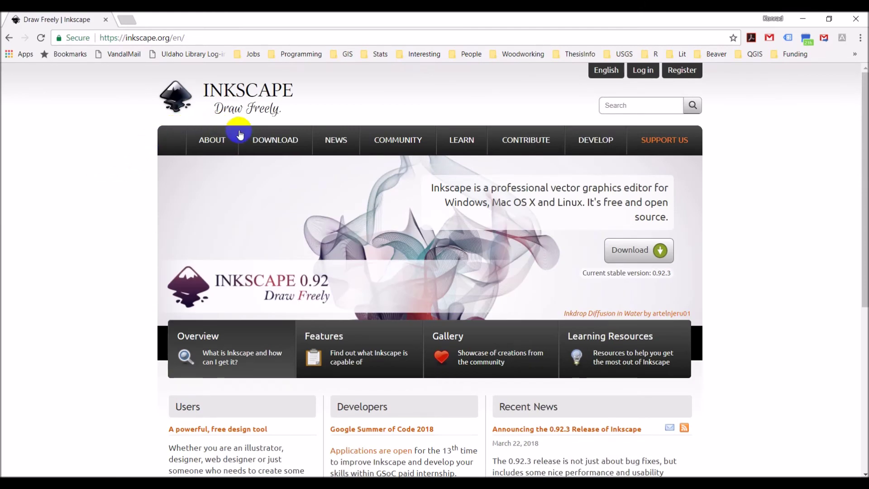
left_click(279, 142)
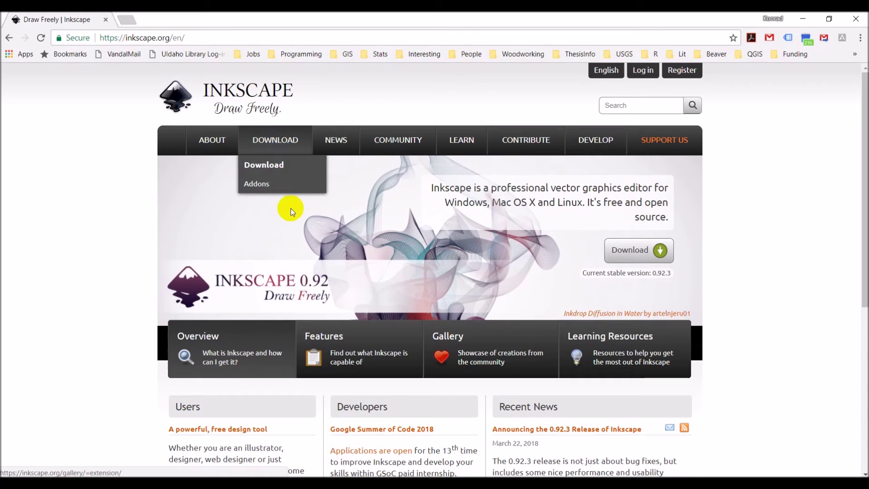
left_click(267, 169)
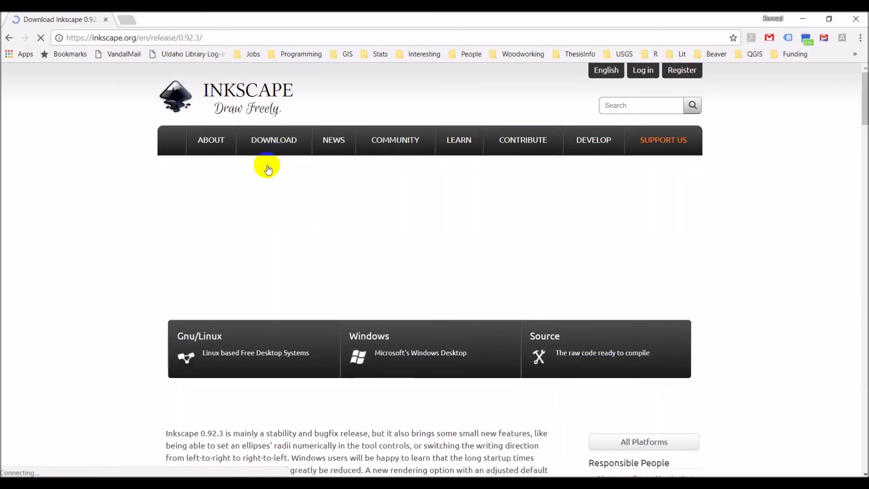
scroll(121, 220, "down", 2)
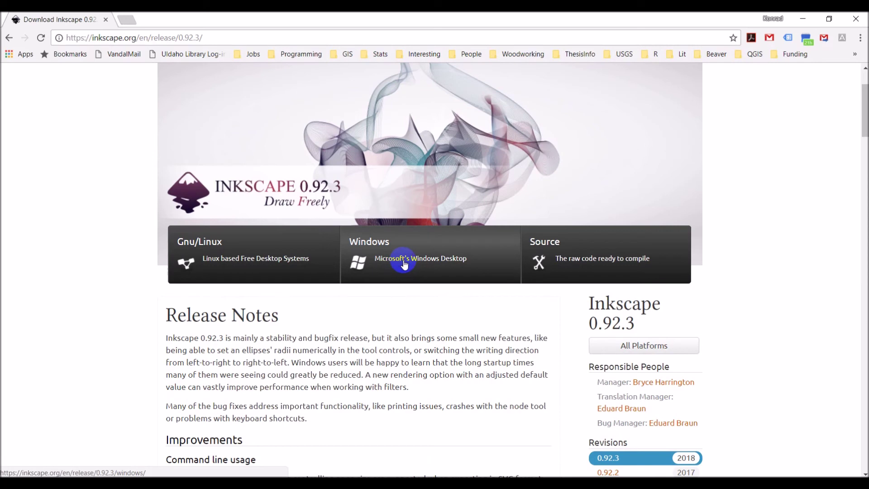
scroll(384, 249, "down", 1)
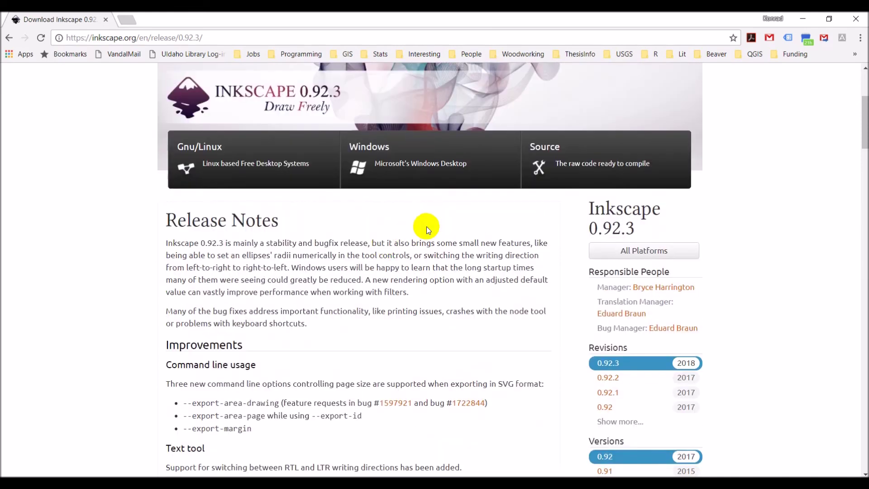
Open the Inkscape 0.92.3 Windows tile and point to the 64-bit installer
left_click(401, 170)
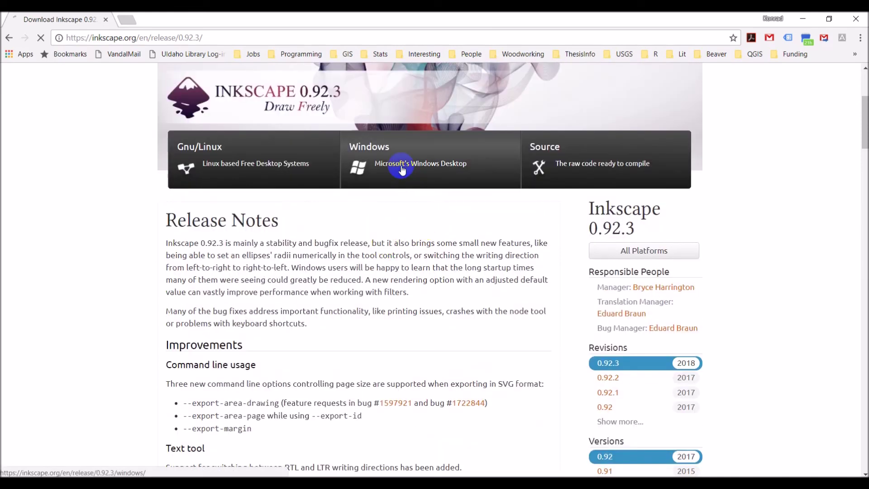
scroll(386, 204, "down", 1)
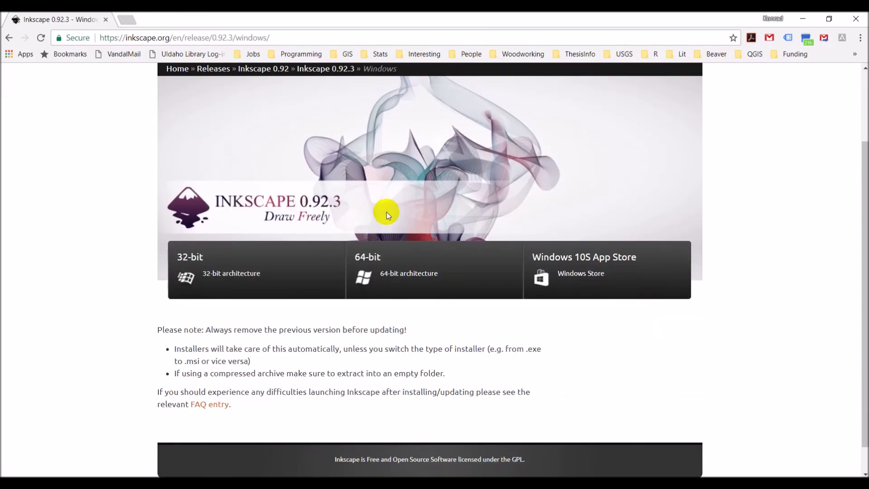
left_click(441, 275)
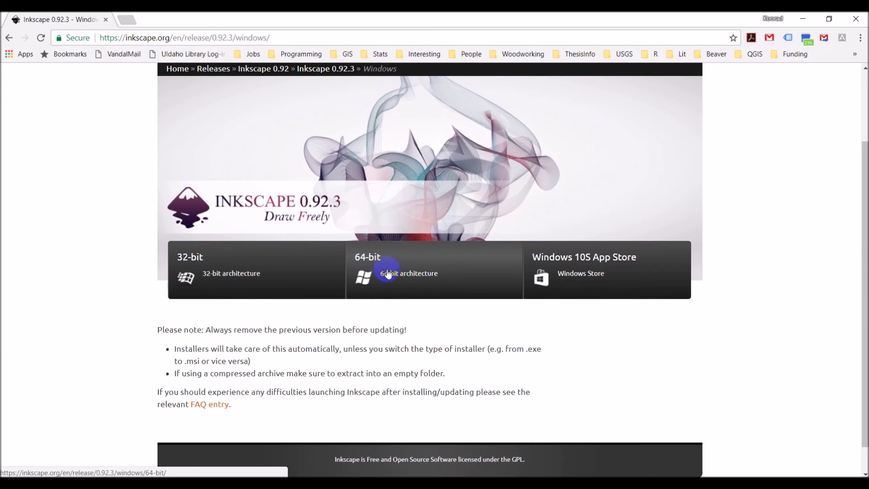
scroll(402, 275, "down", 1)
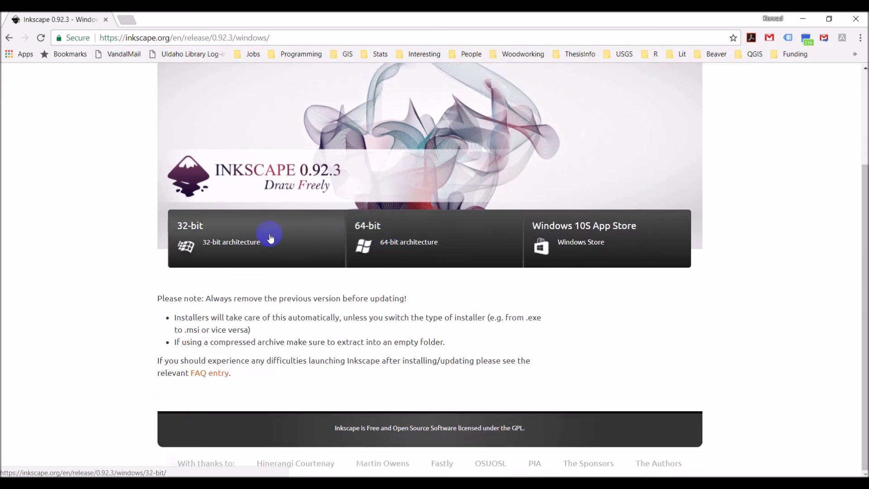